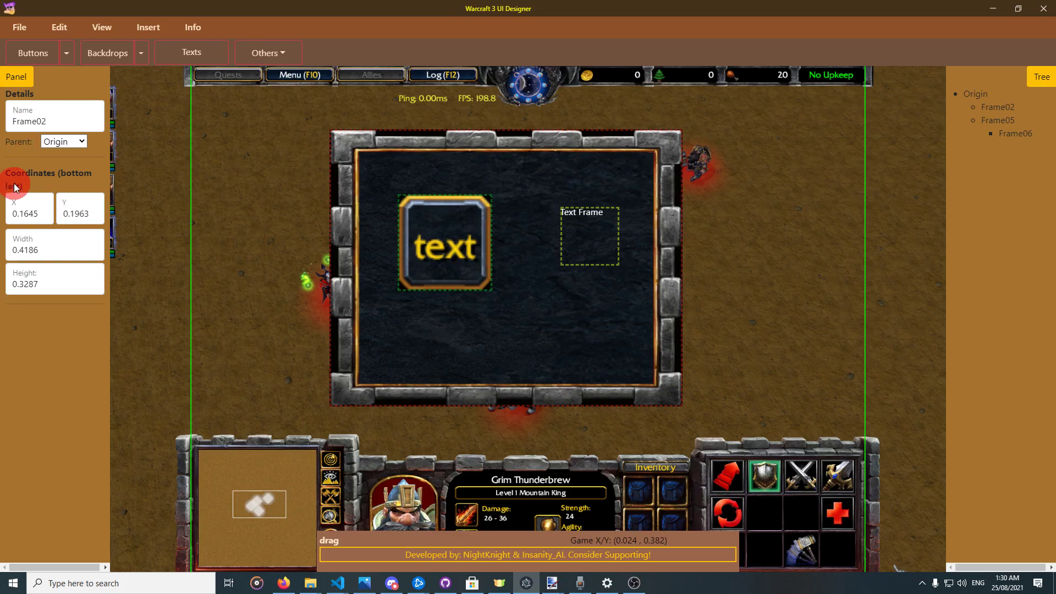
Select the 'text' button, the Text Frame and the large backdrop in turn, ending on the 'text' button's properties
{"action": "left_click", "coordinate": [462, 238]}
{"action": "left_click", "coordinate": [533, 205]}
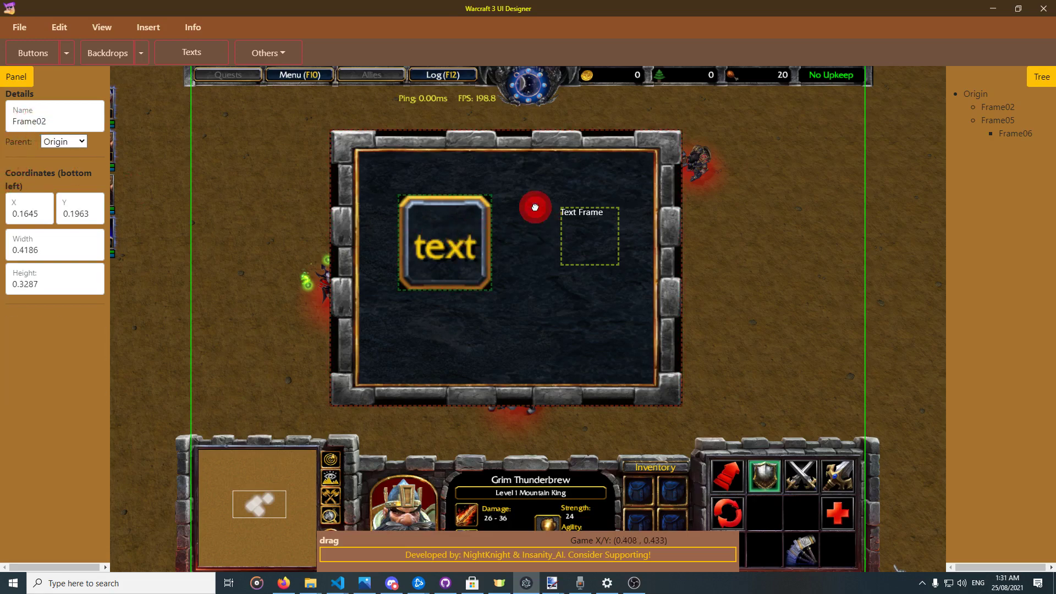
{"action": "left_click", "coordinate": [583, 229]}
{"action": "left_click", "coordinate": [473, 334]}
{"action": "left_click", "coordinate": [445, 237]}
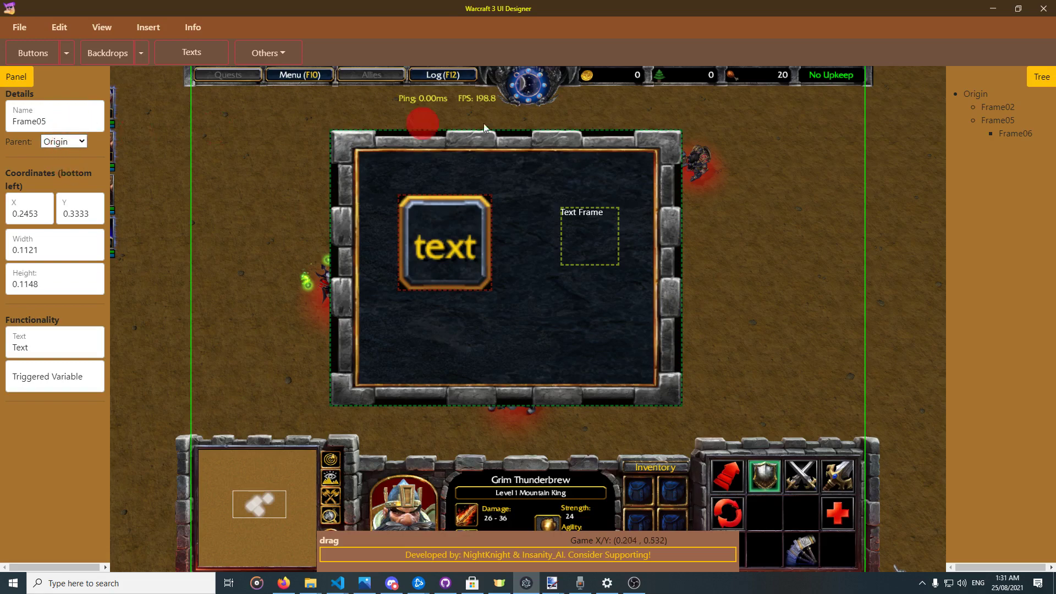
Show General Options for Origin, then hide and restore the side panel to preview the game UI
{"action": "left_click", "coordinate": [975, 96]}
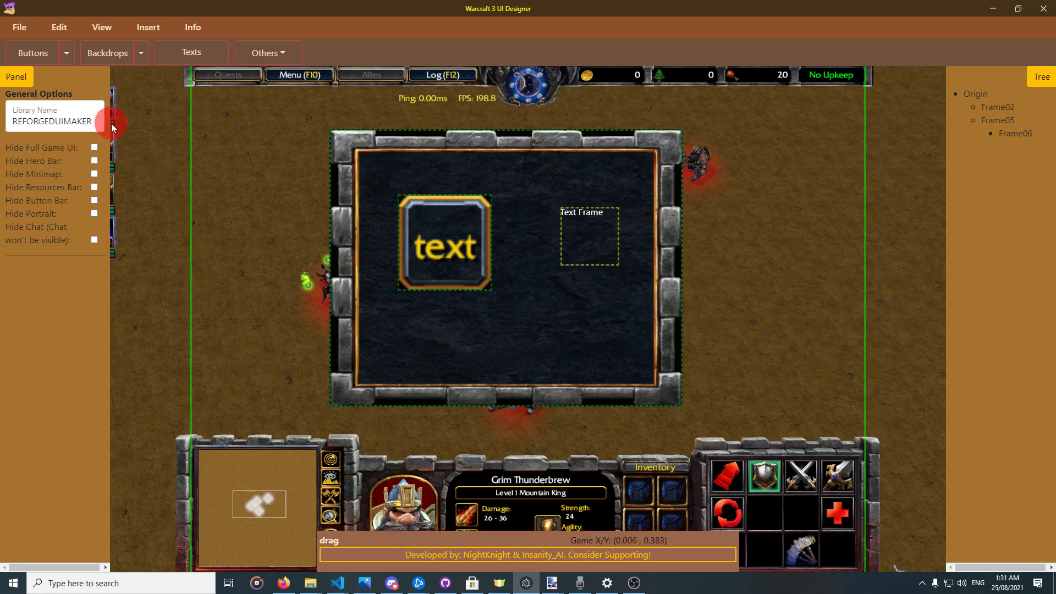
{"action": "left_click", "coordinate": [20, 80]}
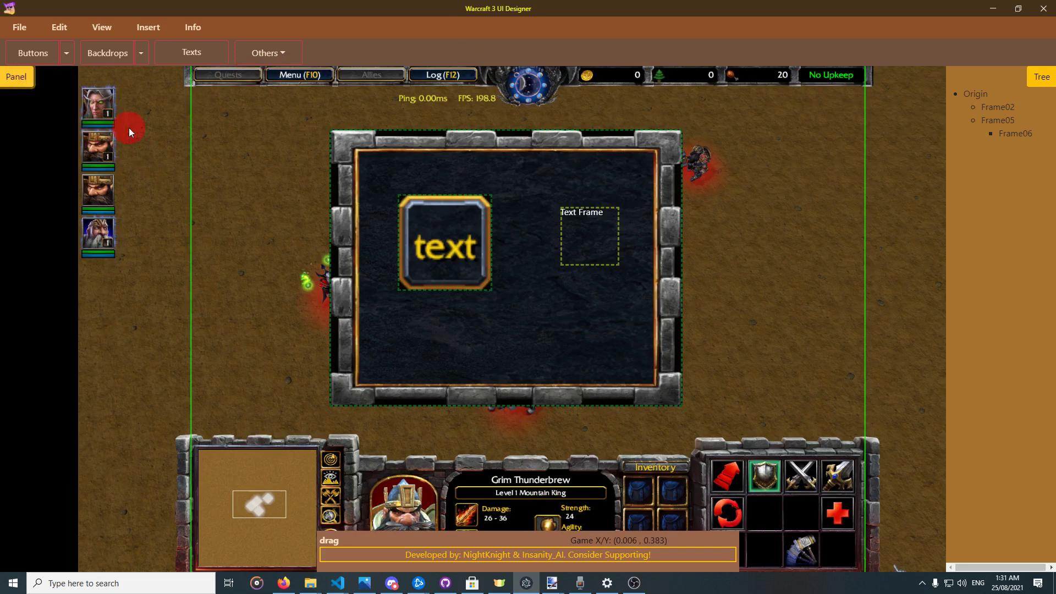
{"action": "left_click", "coordinate": [16, 76]}
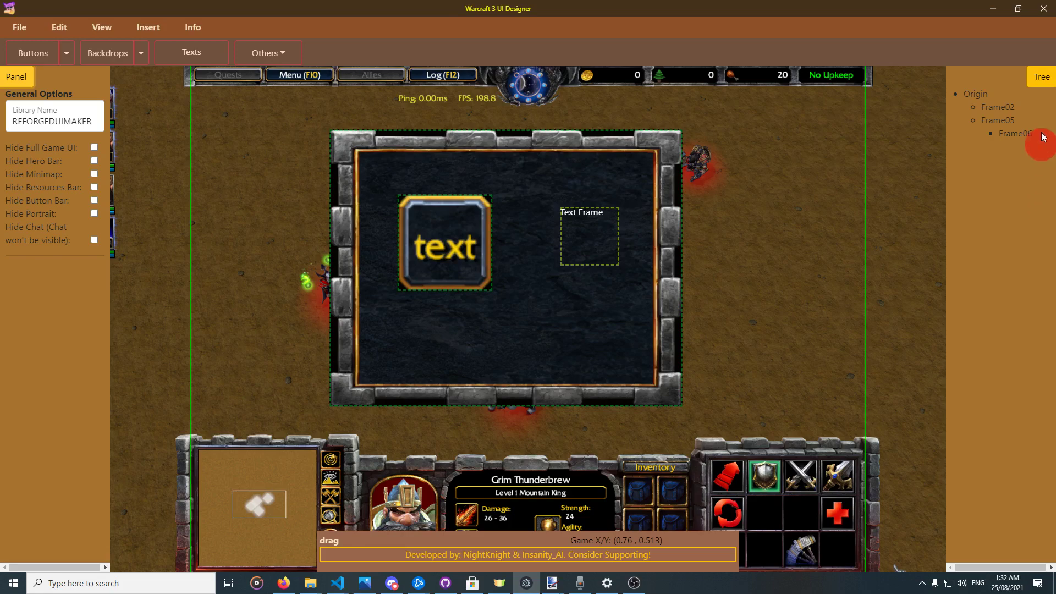
Compare the Details of backdrop Frame02, text button Frame05 and Text Frame Frame06, ending on Frame02
{"action": "left_click", "coordinate": [1001, 110]}
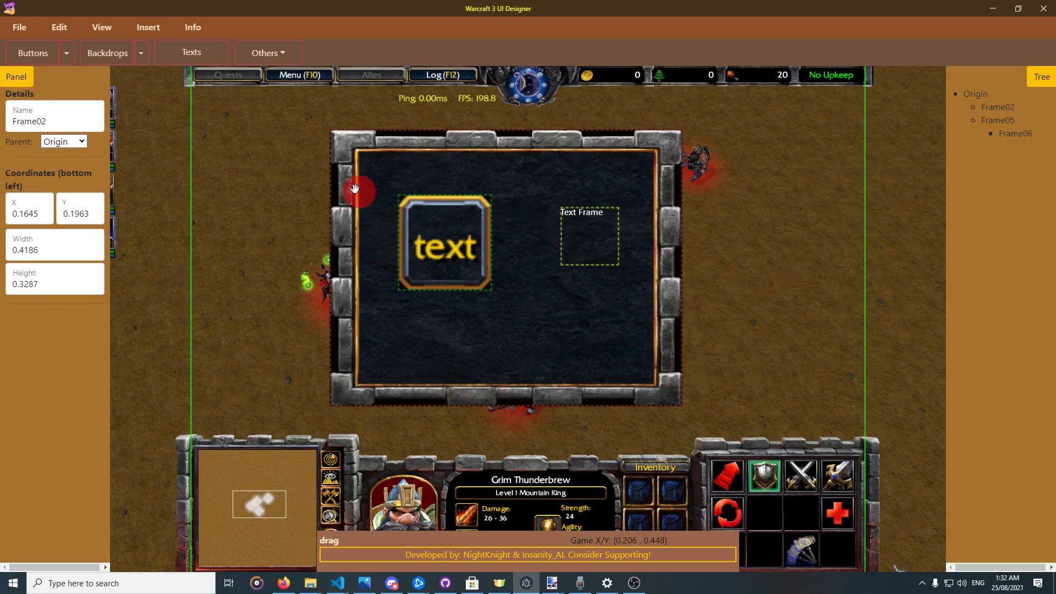
{"action": "left_click", "coordinate": [440, 251]}
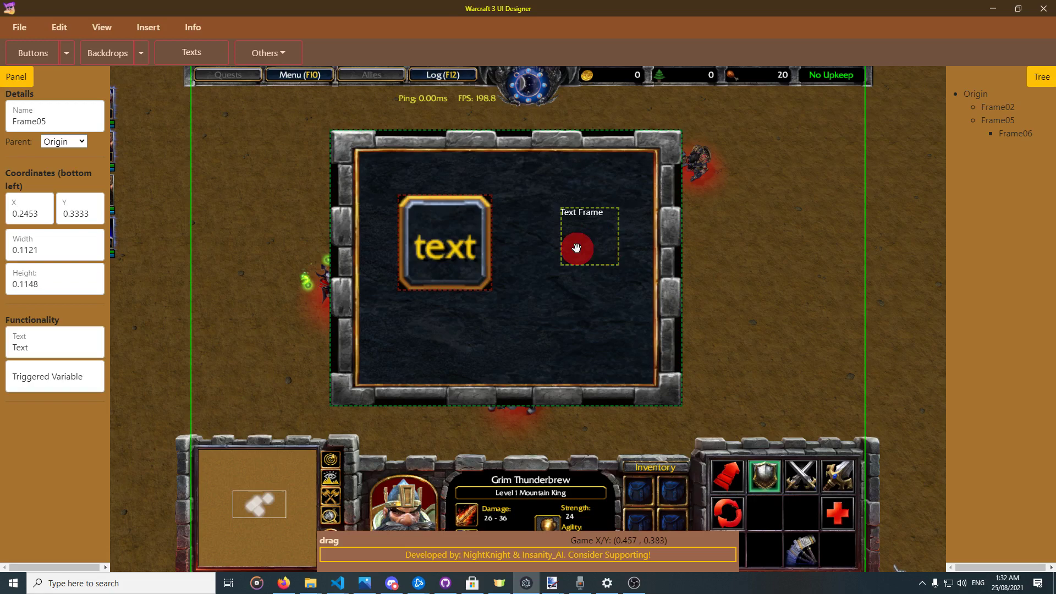
{"action": "left_click", "coordinate": [594, 239]}
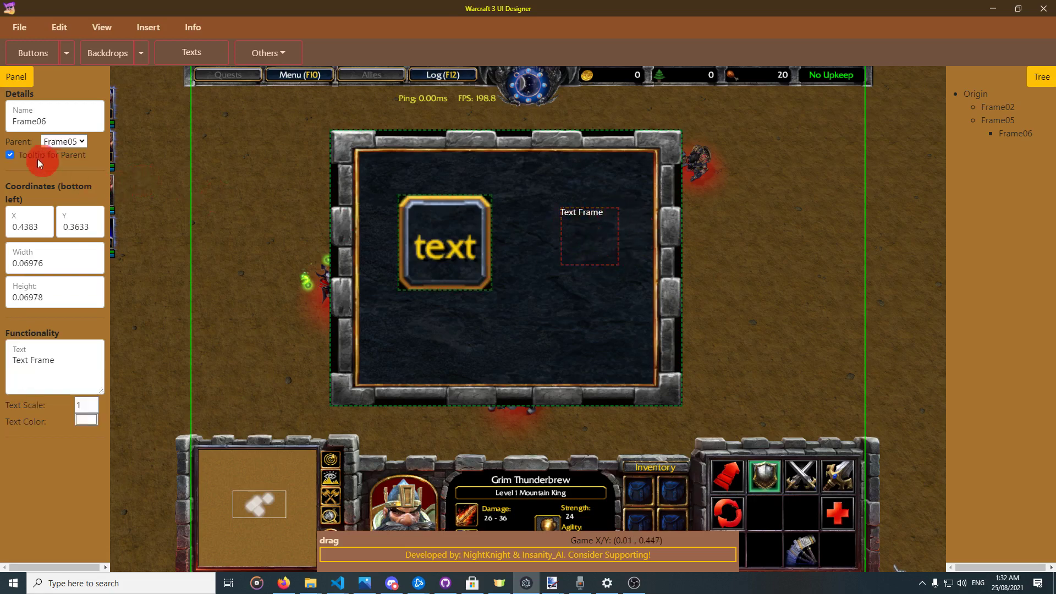
{"action": "left_click", "coordinate": [527, 206]}
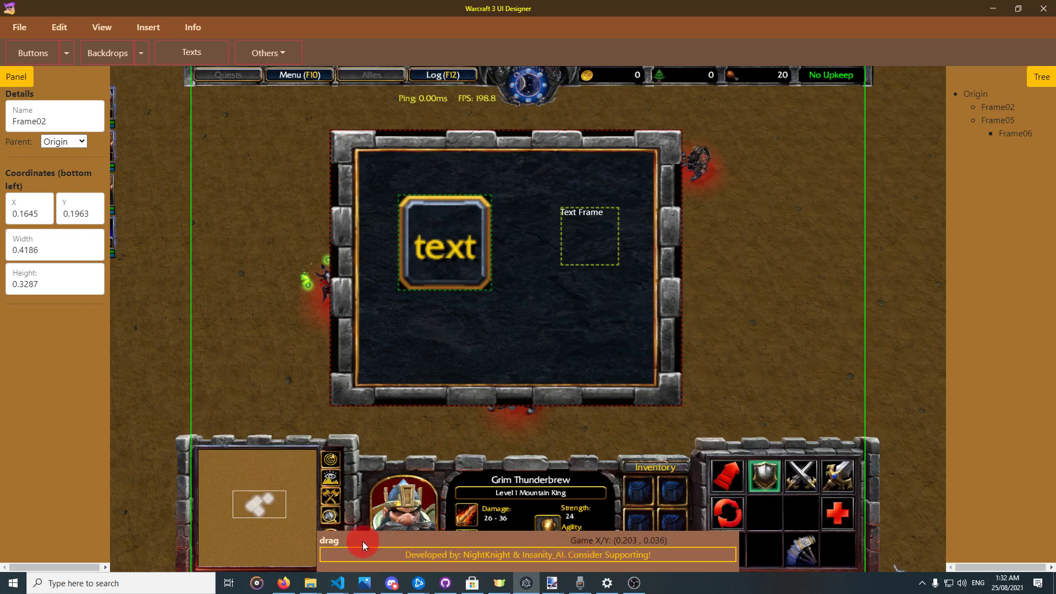
Delete the 'text' button, undo, redo and undo again, then nudge it slightly lower in the frame
{"action": "right_click", "coordinate": [450, 241]}
{"action": "left_click", "coordinate": [451, 244]}
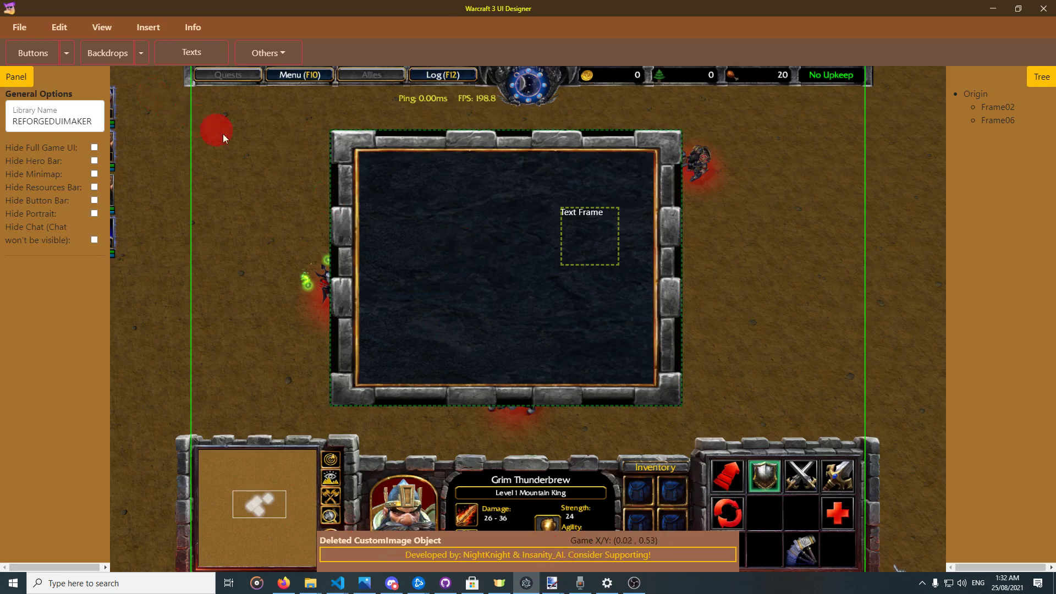
{"action": "key", "text": "ctrl+z"}
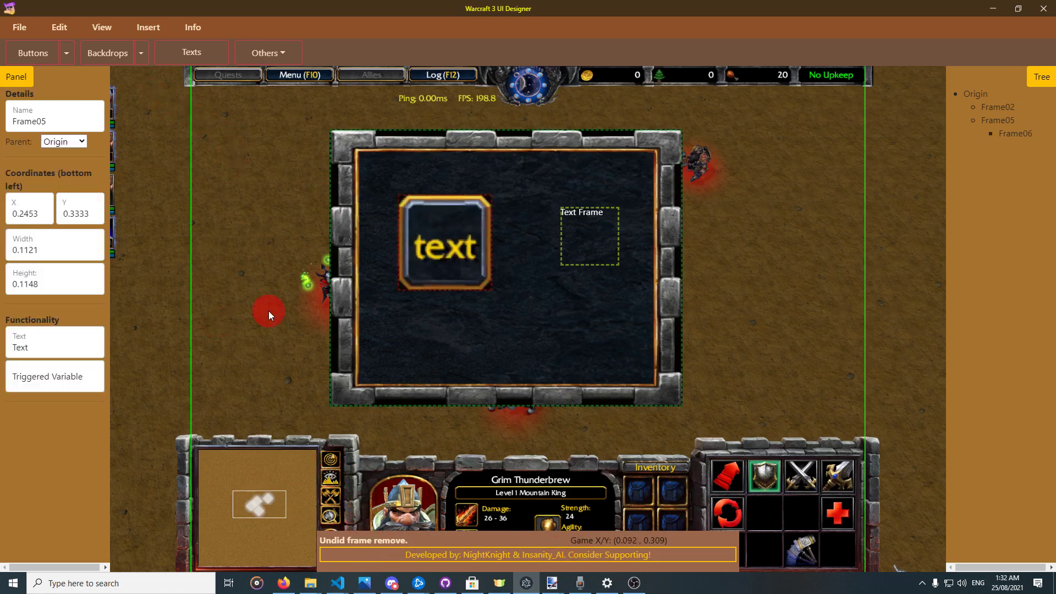
{"action": "key", "text": "ctrl+y"}
{"action": "key", "text": "ctrl+z"}
{"action": "mouse_move", "coordinate": [426, 245]}
{"action": "left_mouse_down"}
{"action": "mouse_move", "coordinate": [435, 294]}
{"action": "mouse_move", "coordinate": [444, 244]}
{"action": "left_mouse_up"}
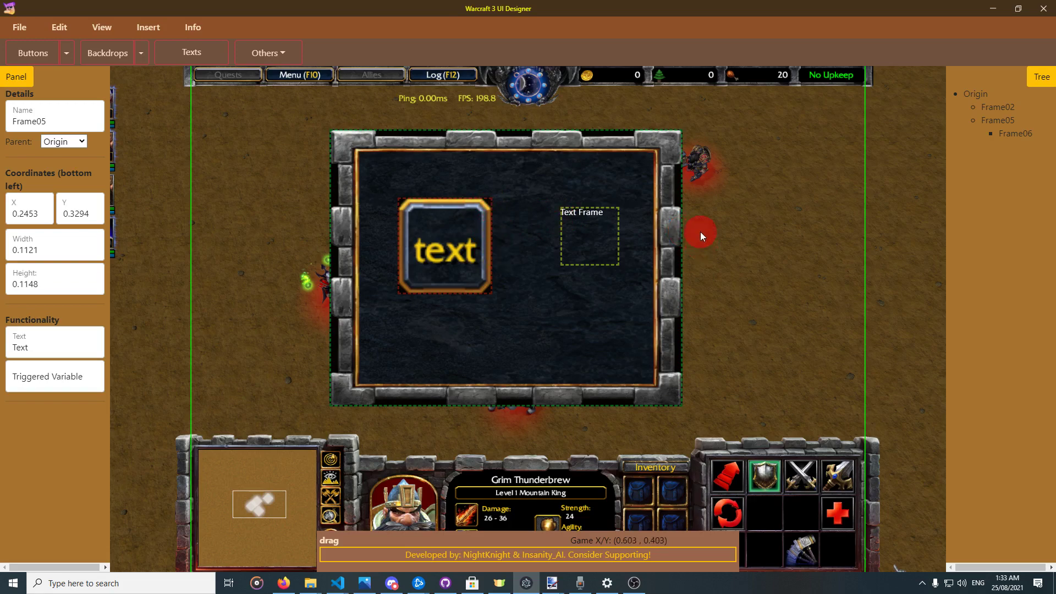
Start a new blank page and review the Export language choices
{"action": "left_click", "coordinate": [40, 32]}
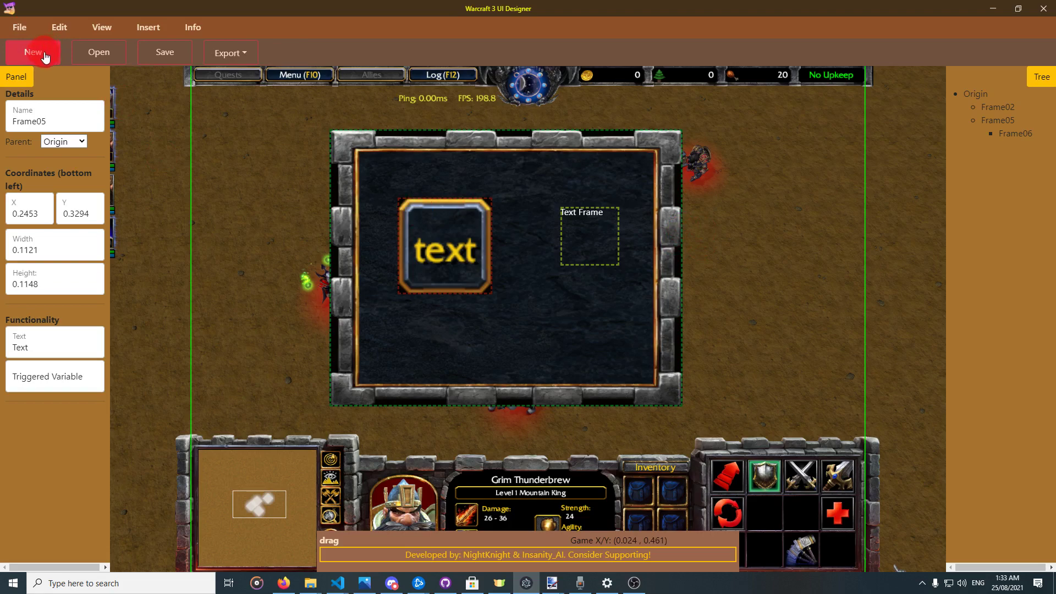
{"action": "left_click", "coordinate": [47, 57]}
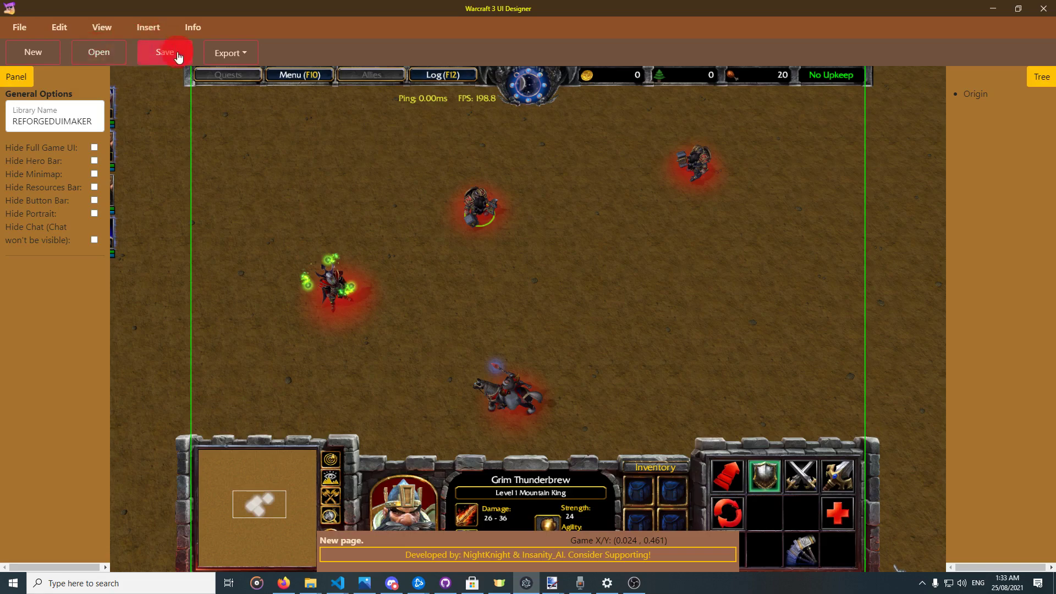
{"action": "left_click", "coordinate": [227, 55]}
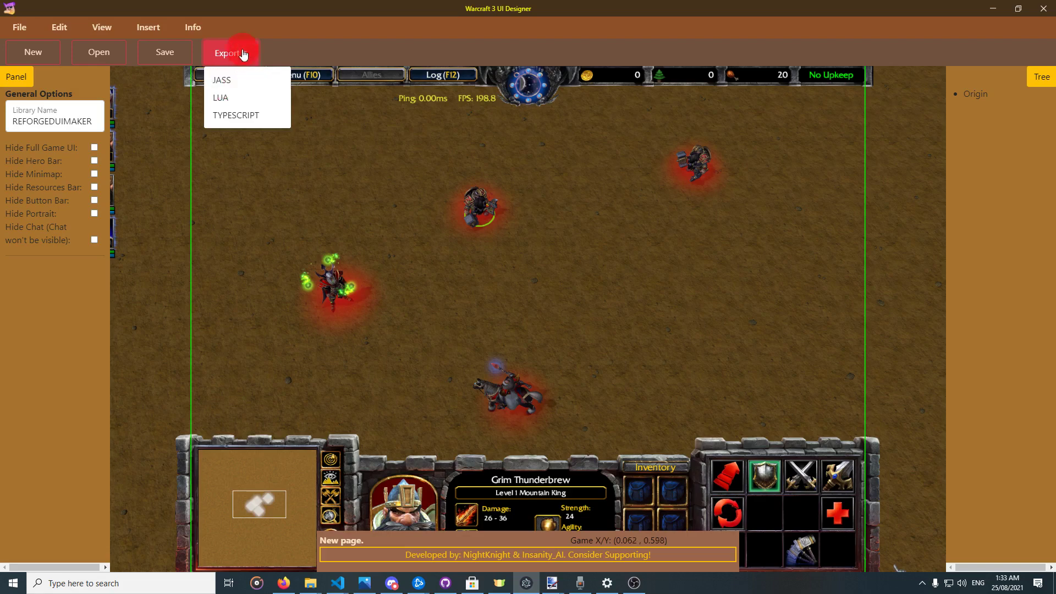
Browse the Edit, View and Insert menus, ending on the insert tools
{"action": "left_click", "coordinate": [67, 34]}
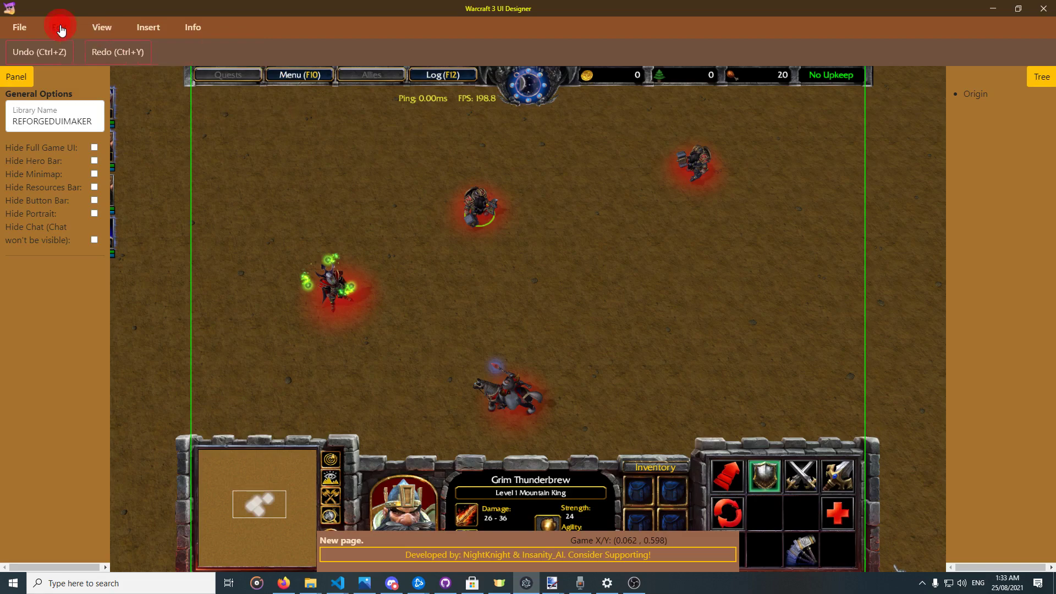
{"action": "left_click", "coordinate": [116, 34]}
{"action": "left_click", "coordinate": [153, 28]}
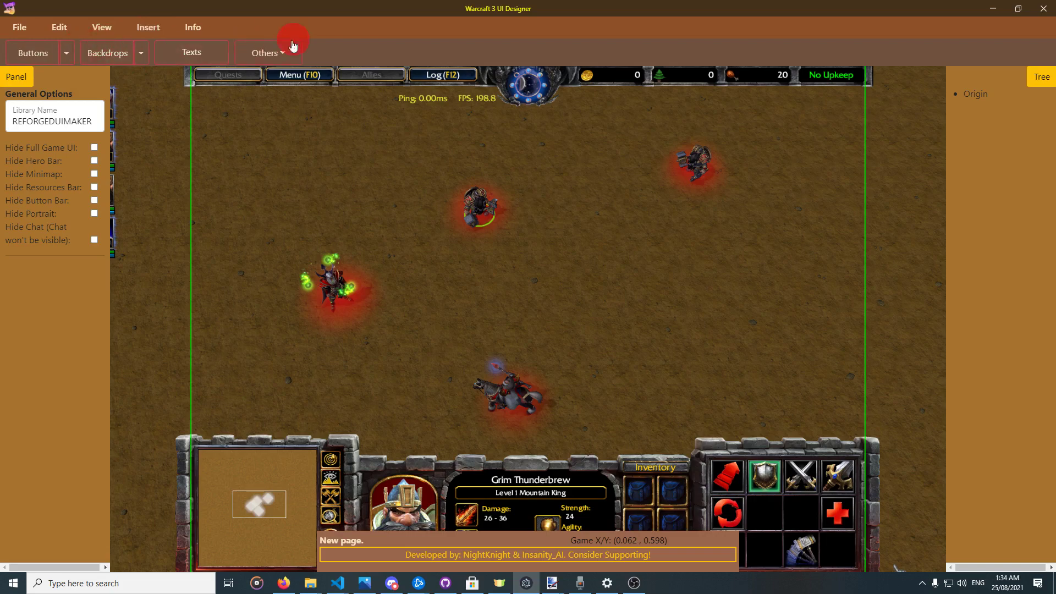
Add a Custom Button and set its Texture Path to the inventory image
{"action": "left_click", "coordinate": [67, 55]}
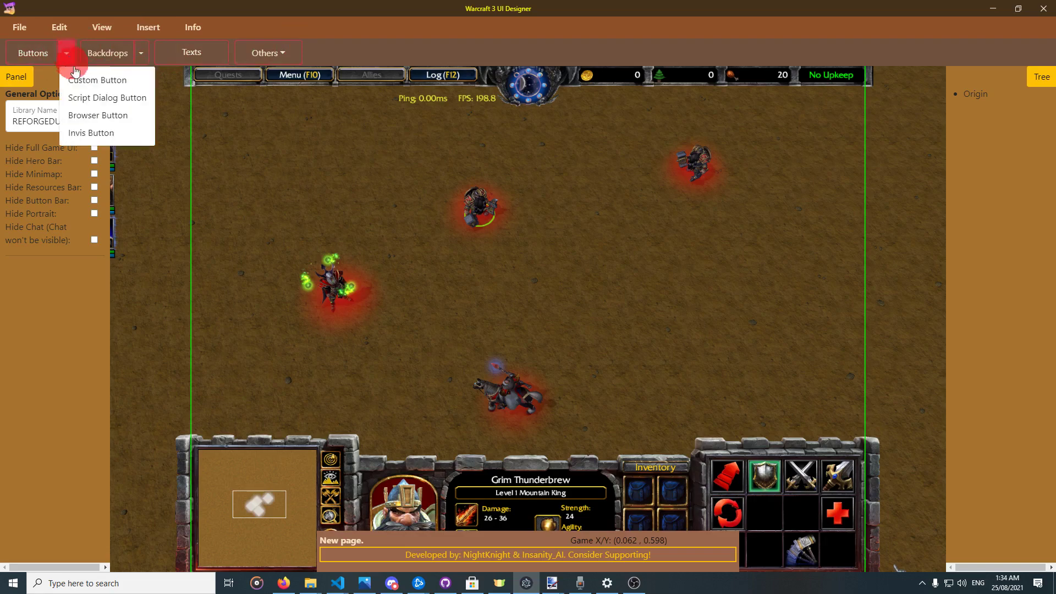
{"action": "left_click", "coordinate": [119, 83]}
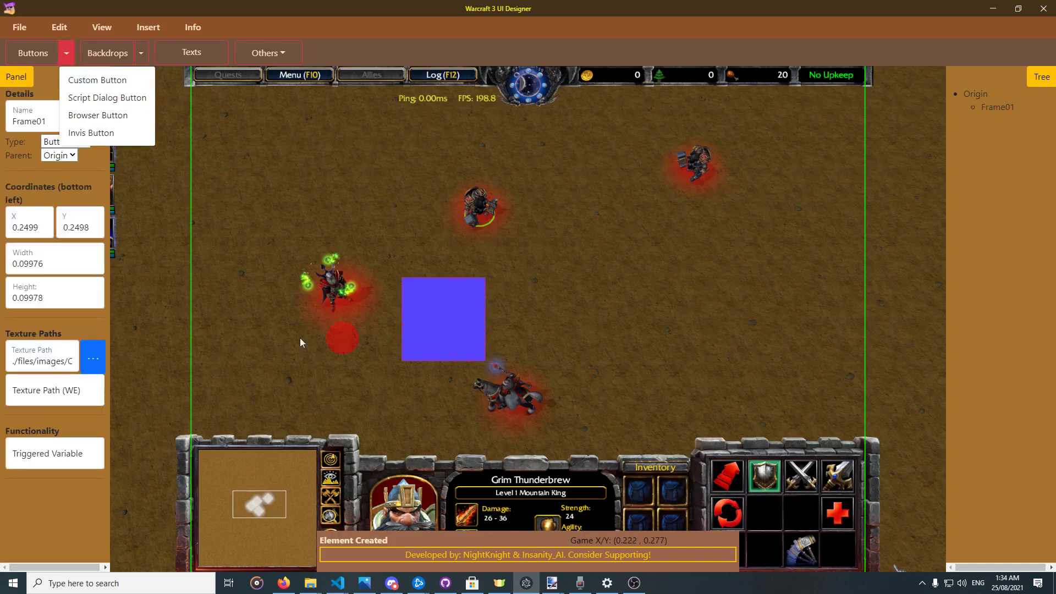
{"action": "left_click", "coordinate": [104, 368]}
{"action": "left_click", "coordinate": [240, 177]}
{"action": "left_click", "coordinate": [429, 279]}
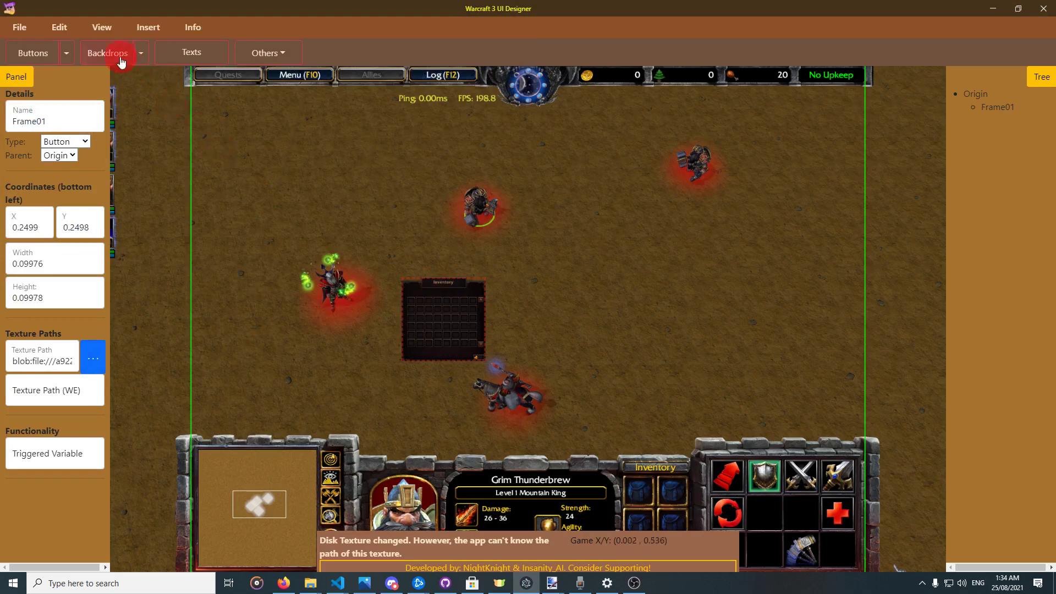
{"action": "left_click", "coordinate": [66, 52]}
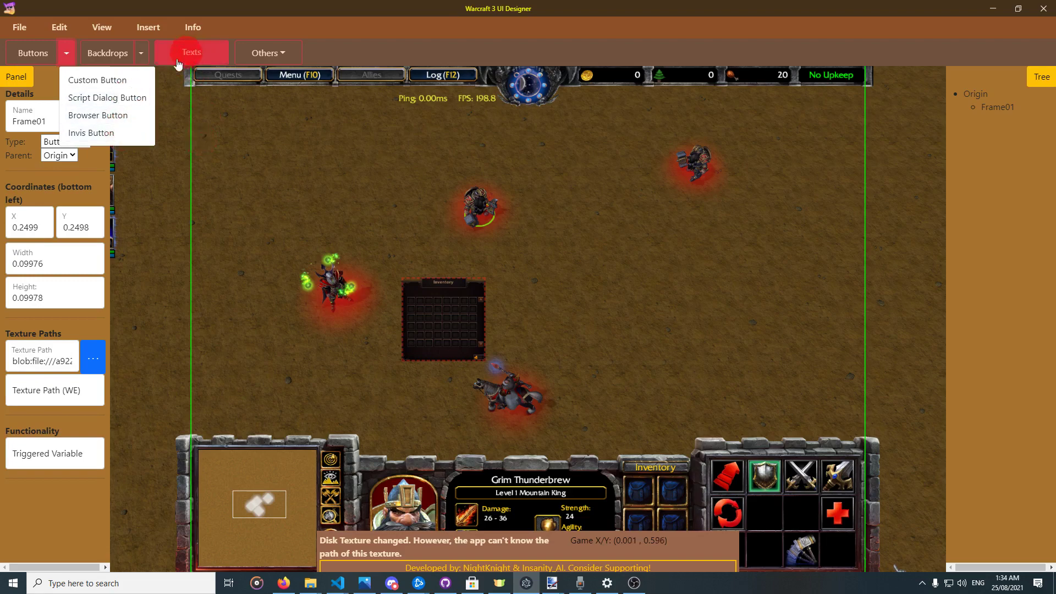
Add an Invis Button, move it up and to the right, then delete it
{"action": "left_click", "coordinate": [127, 132]}
{"action": "mouse_move", "coordinate": [424, 313]}
{"action": "left_mouse_down"}
{"action": "mouse_move", "coordinate": [646, 194]}
{"action": "mouse_move", "coordinate": [700, 231]}
{"action": "mouse_move", "coordinate": [755, 295]}
{"action": "left_mouse_up"}
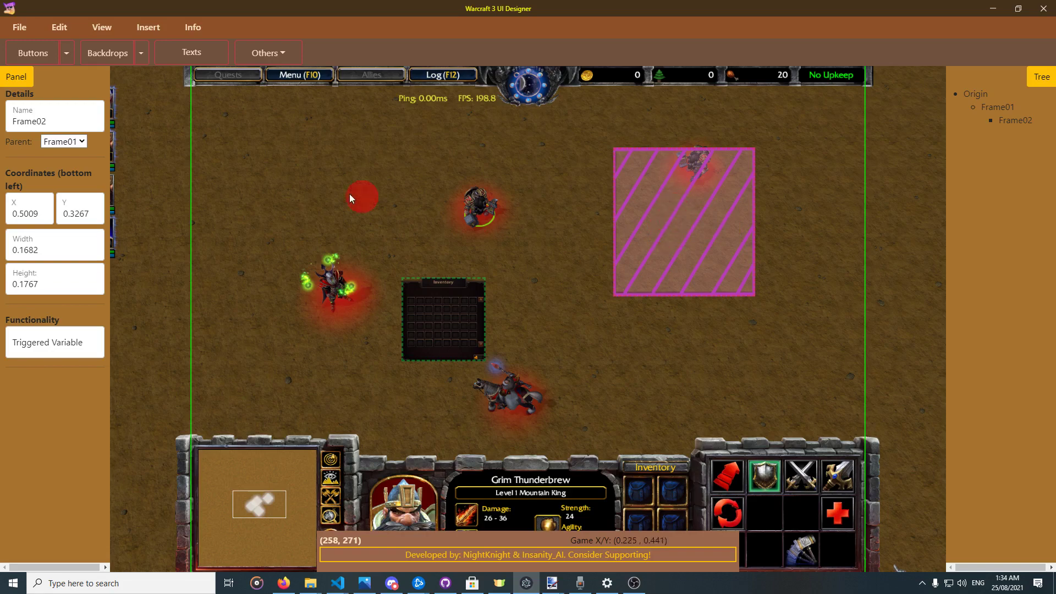
{"action": "right_click", "coordinate": [674, 207]}
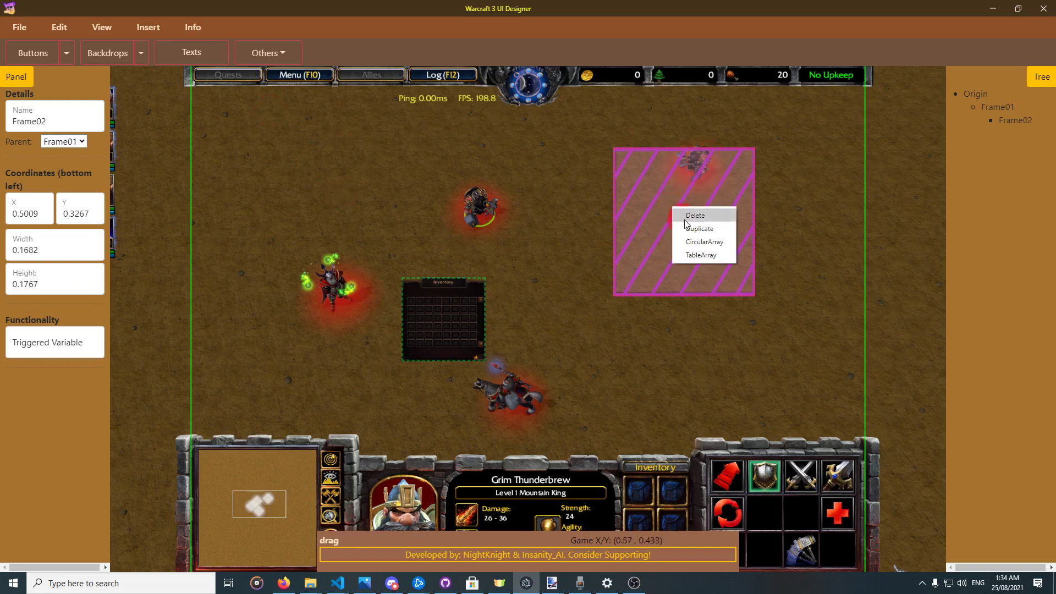
{"action": "left_click", "coordinate": [413, 219]}
{"action": "right_click", "coordinate": [730, 218]}
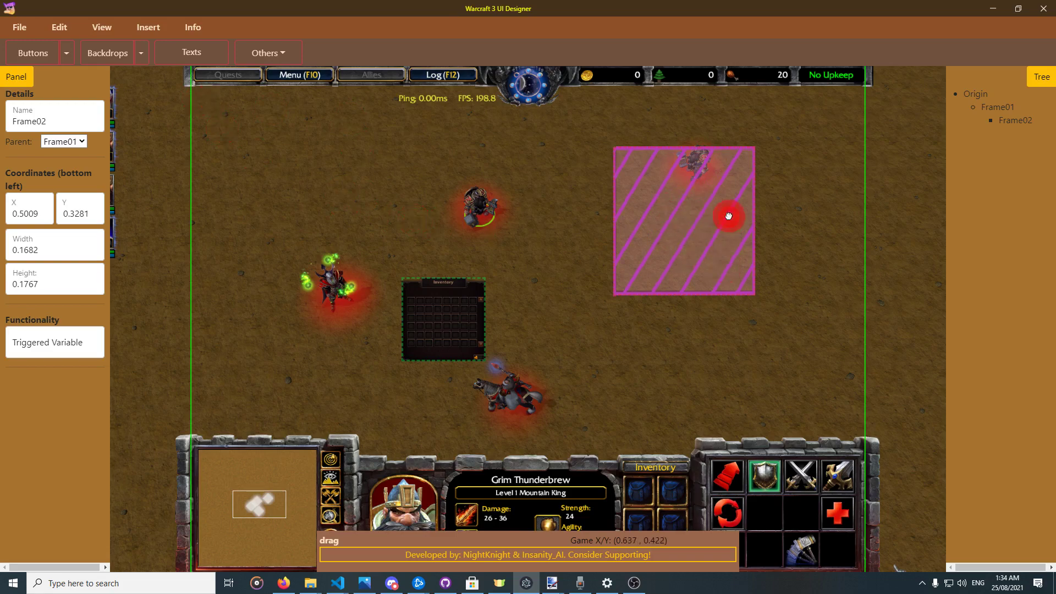
{"action": "left_click", "coordinate": [750, 225]}
Delete the inventory button Frame01, leaving only Origin in the tree
{"action": "left_click", "coordinate": [459, 295]}
{"action": "right_click", "coordinate": [446, 279]}
{"action": "left_click", "coordinate": [464, 285]}
{"action": "left_click", "coordinate": [143, 55]}
{"action": "left_click", "coordinate": [174, 84]}
{"action": "left_click", "coordinate": [171, 83]}
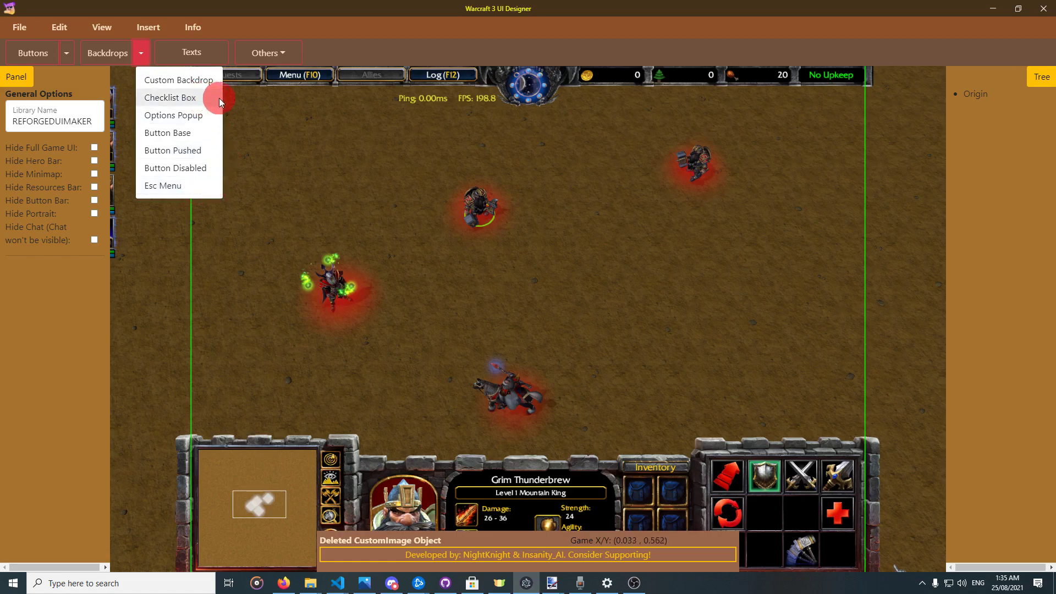
{"action": "left_click", "coordinate": [198, 186]}
{"action": "left_click_drag", "start_coordinate": [434, 330], "coordinate": [434, 309]}
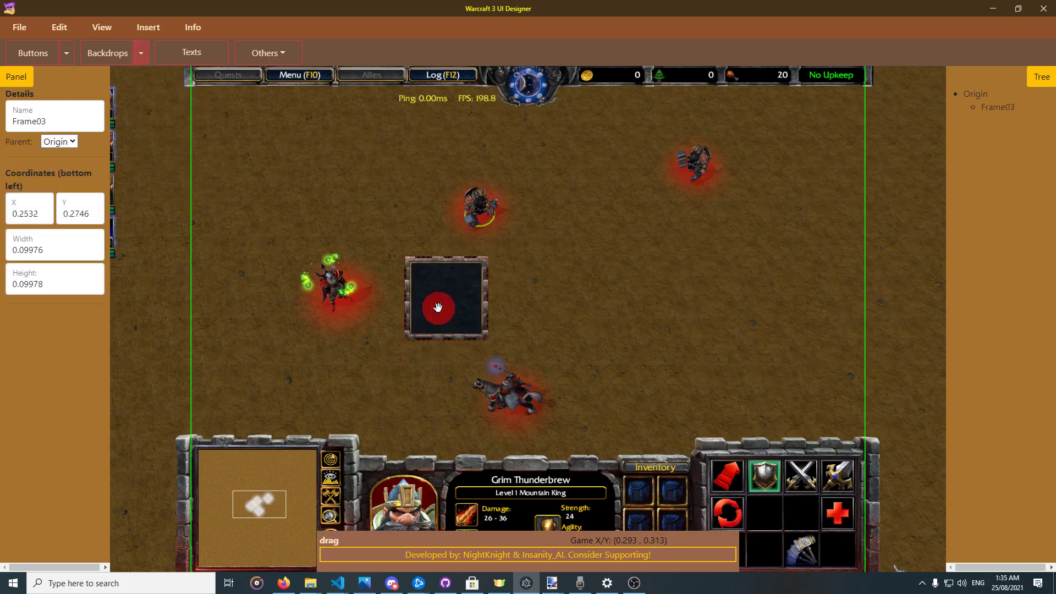
{"action": "right_click", "coordinate": [426, 259]}
{"action": "left_click", "coordinate": [434, 272]}
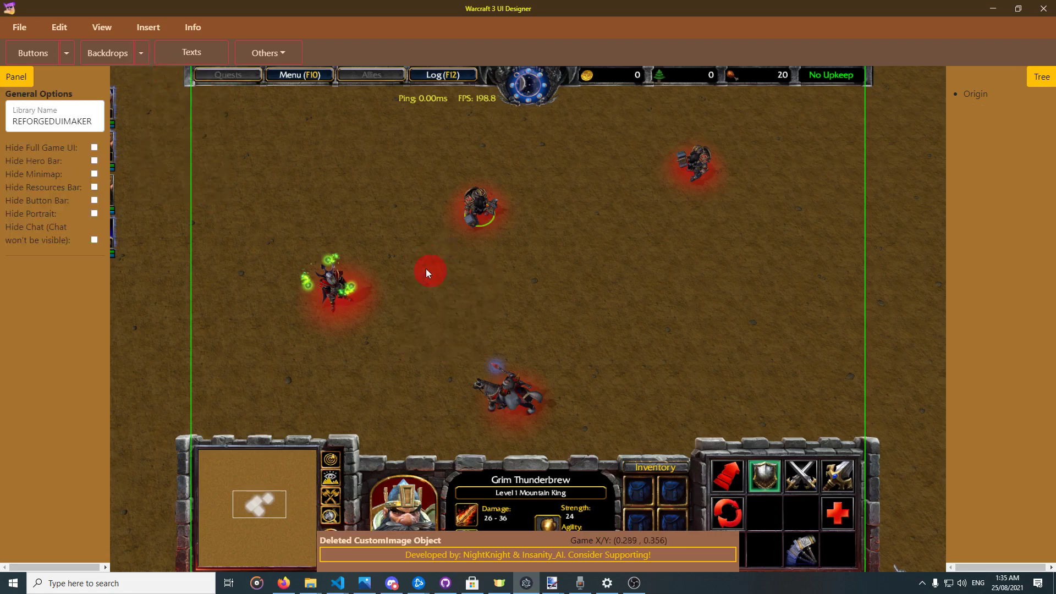